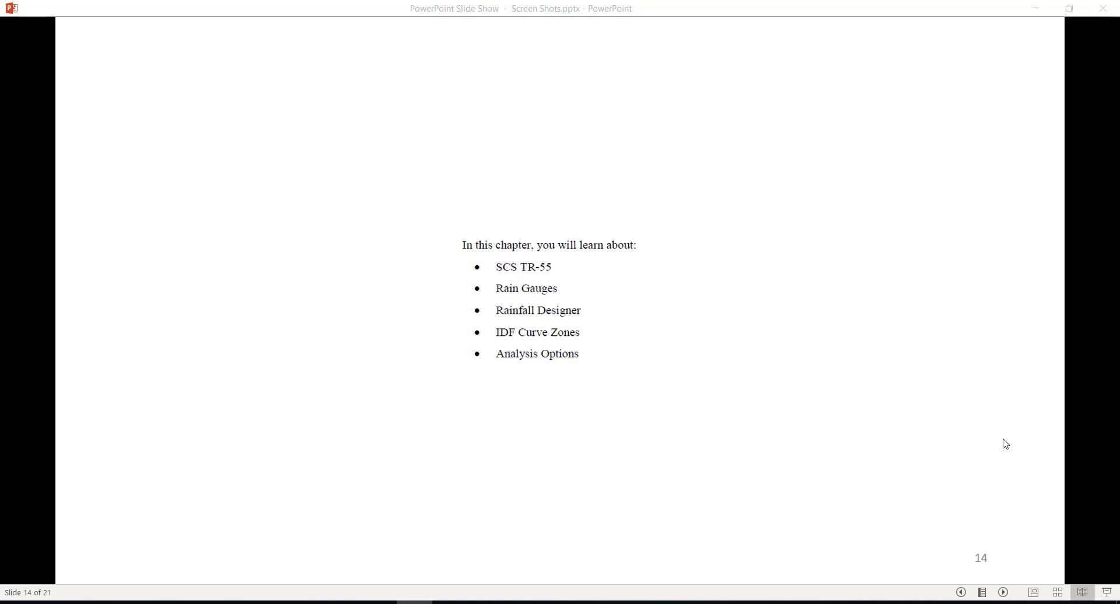
Step: Switch from the PowerPoint slide show to the folder of chapter installer files
key(alt+Tab)
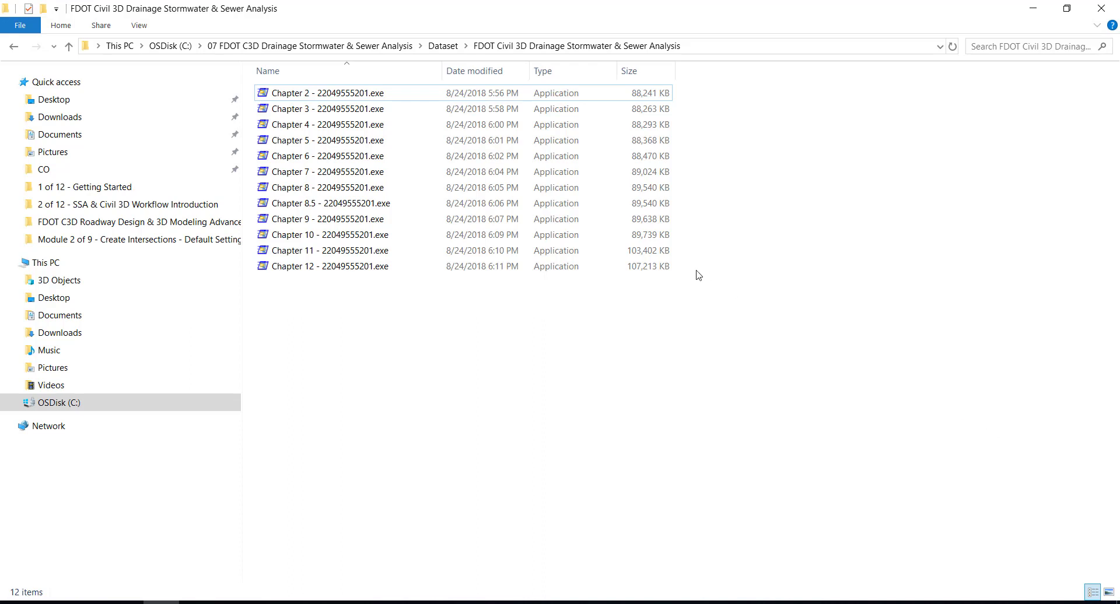
Step: Select the Chapter 3 installer .exe in the dataset folder
click(332, 113)
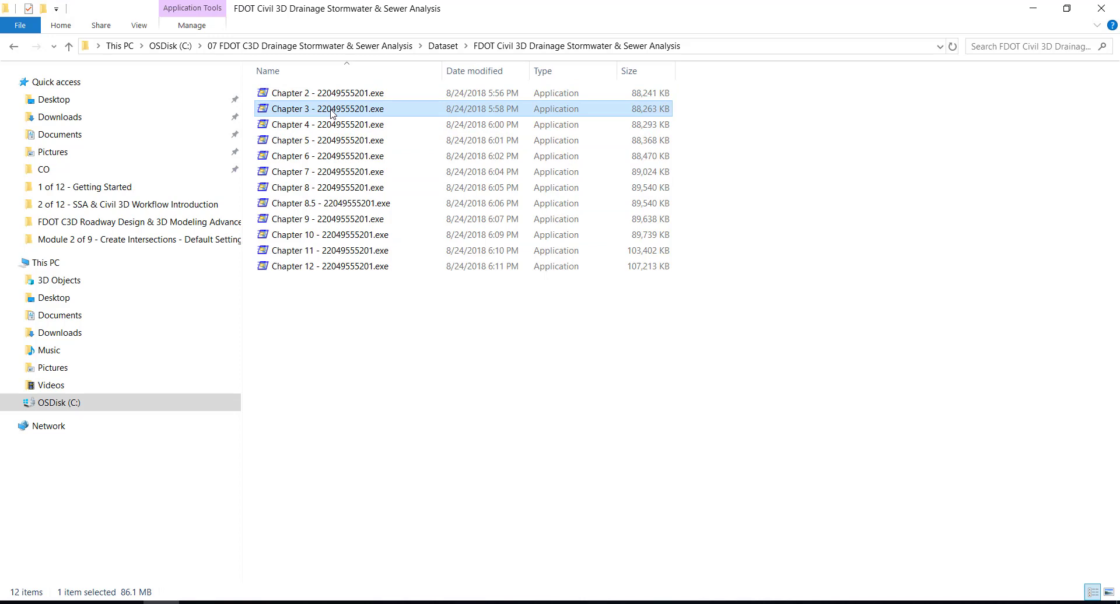
Step: Extract all 107 Chapter 3 files to C:\Civil 3D Projects, then close the extractor
double_click(332, 112)
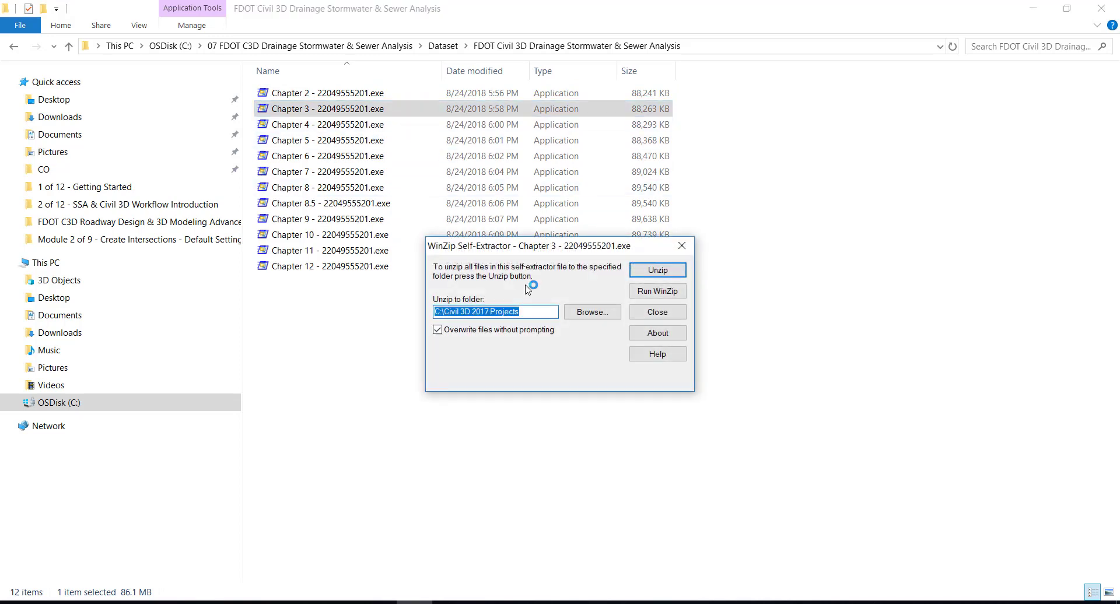
click(583, 314)
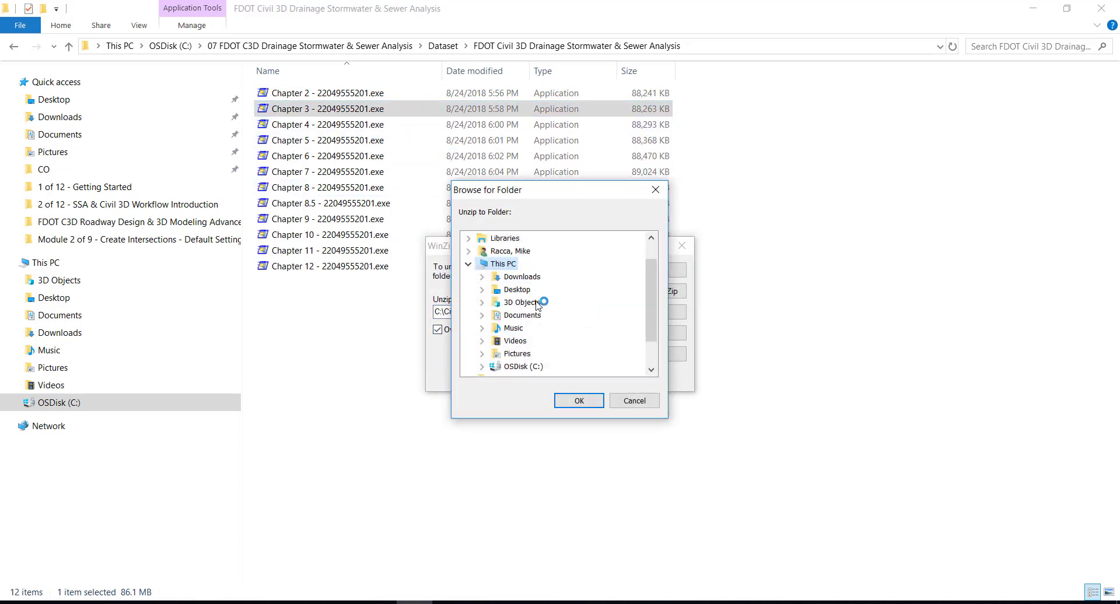
click(500, 367)
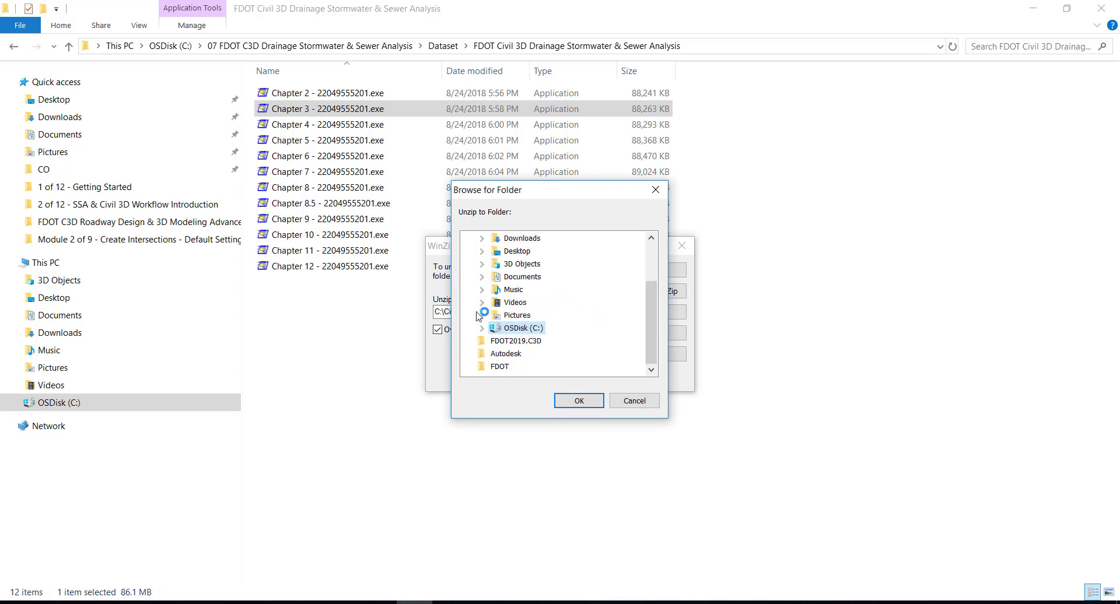
click(533, 290)
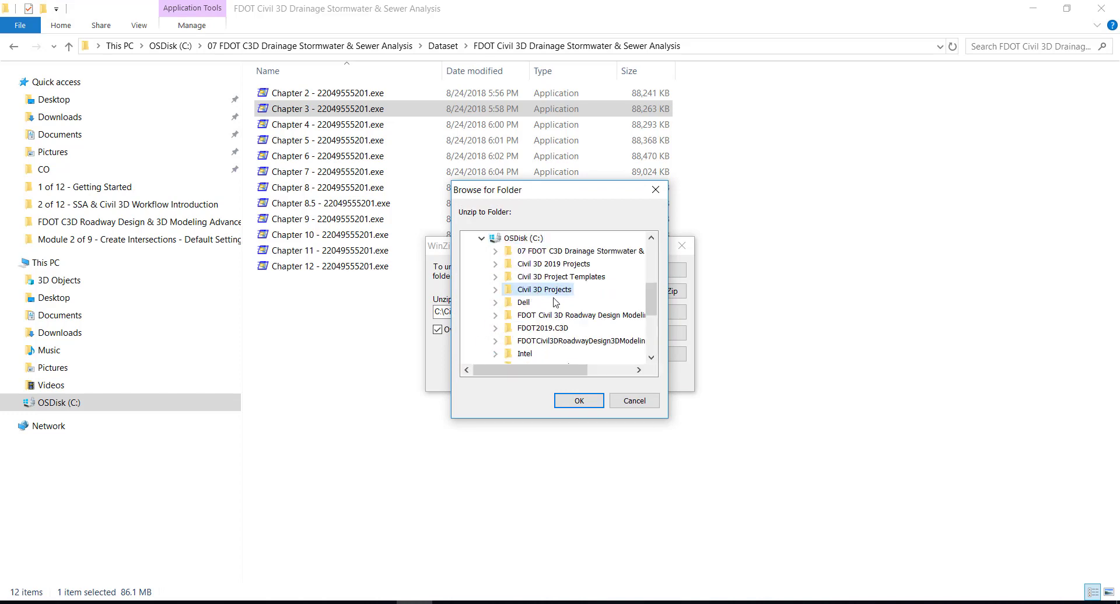
click(578, 400)
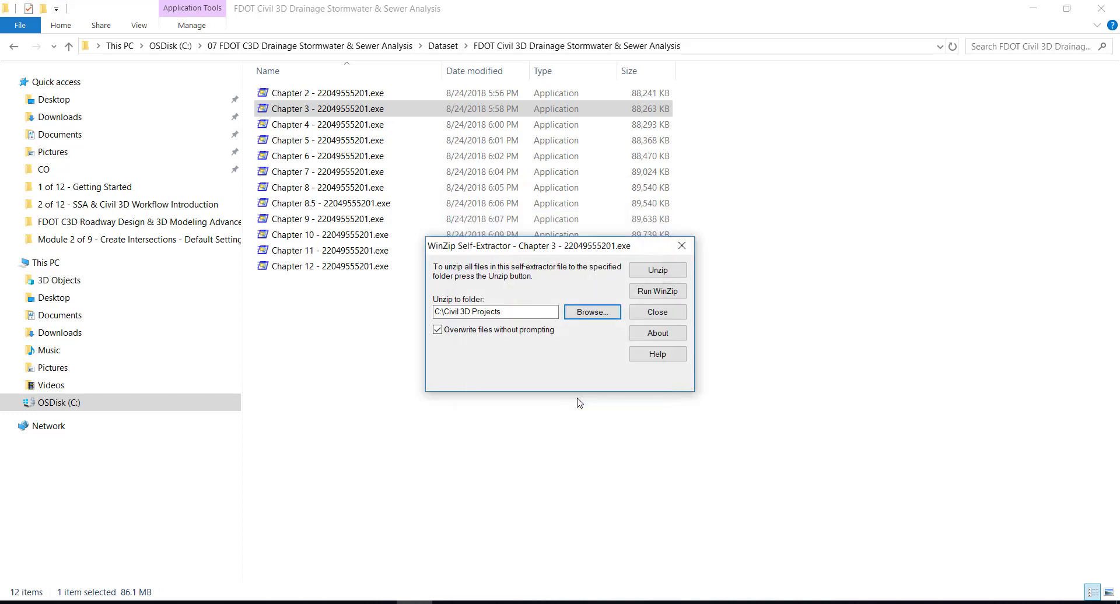
click(657, 272)
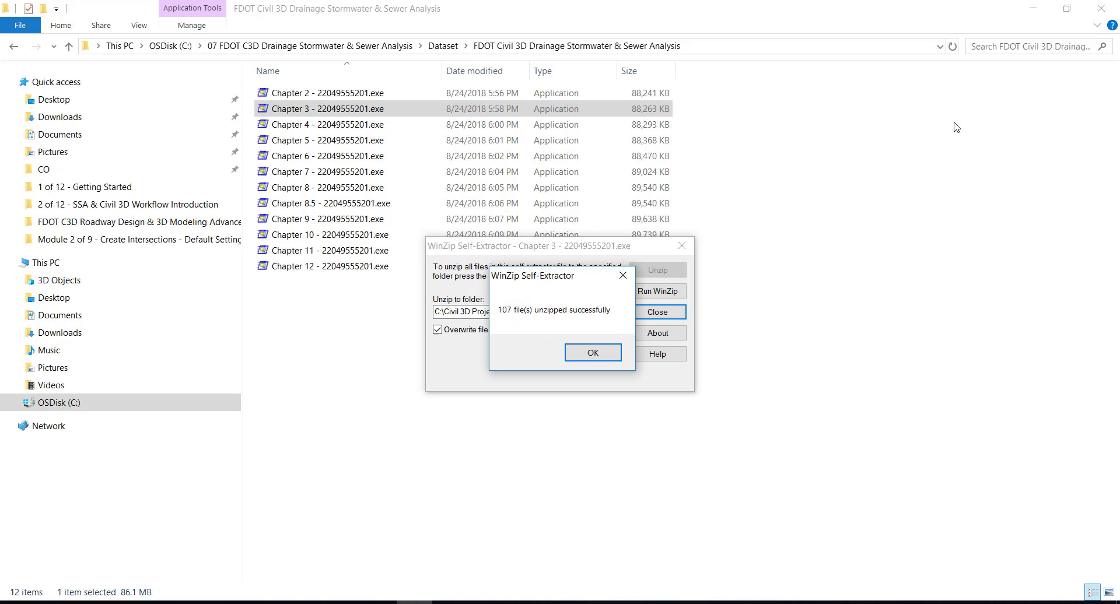
click(600, 353)
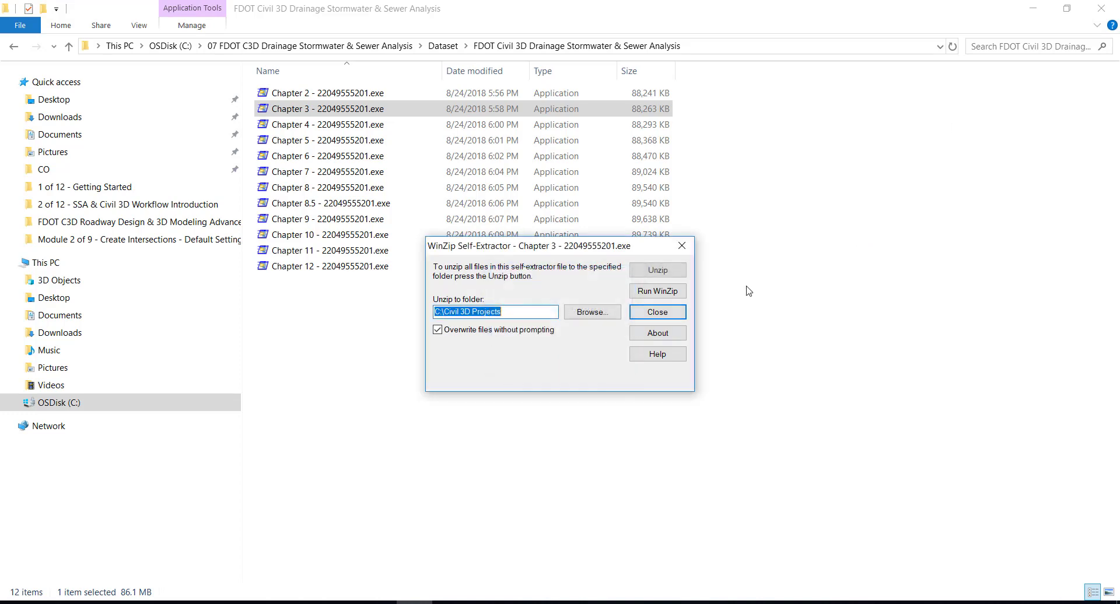
click(664, 313)
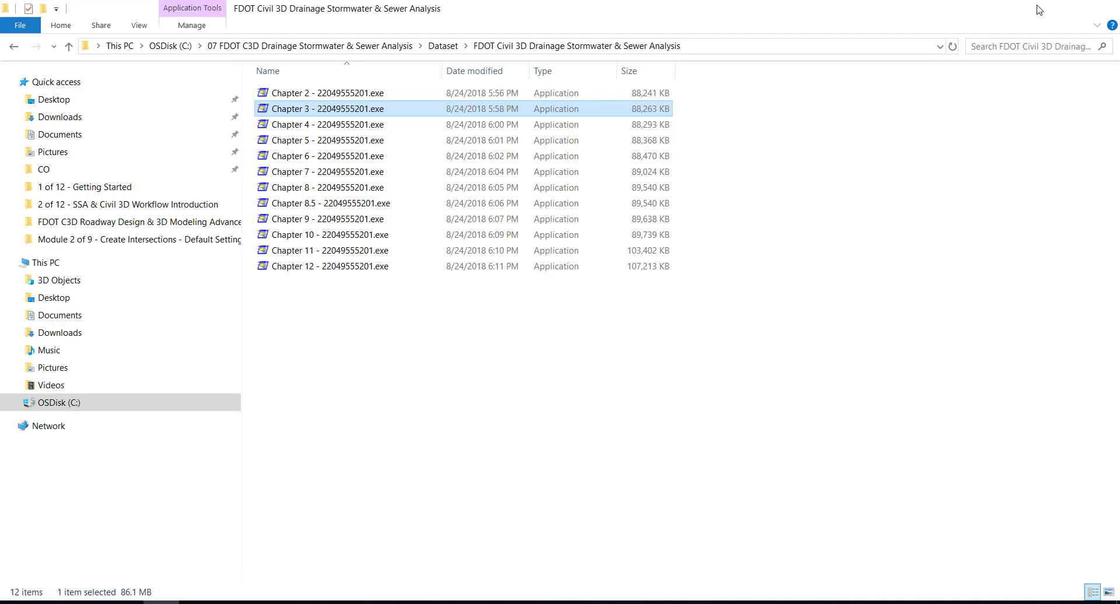
Step: Minimize the folder window to reveal the Windows desktop
click(1032, 8)
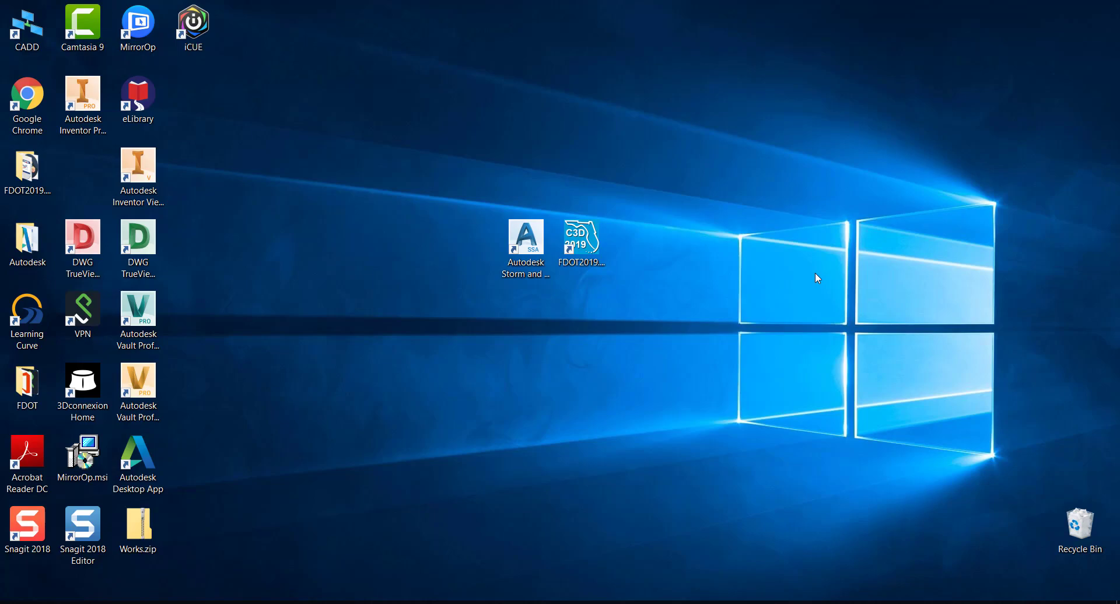
Step: Return to the PowerPoint slide show on the Project Options slide
key(alt+Tab)
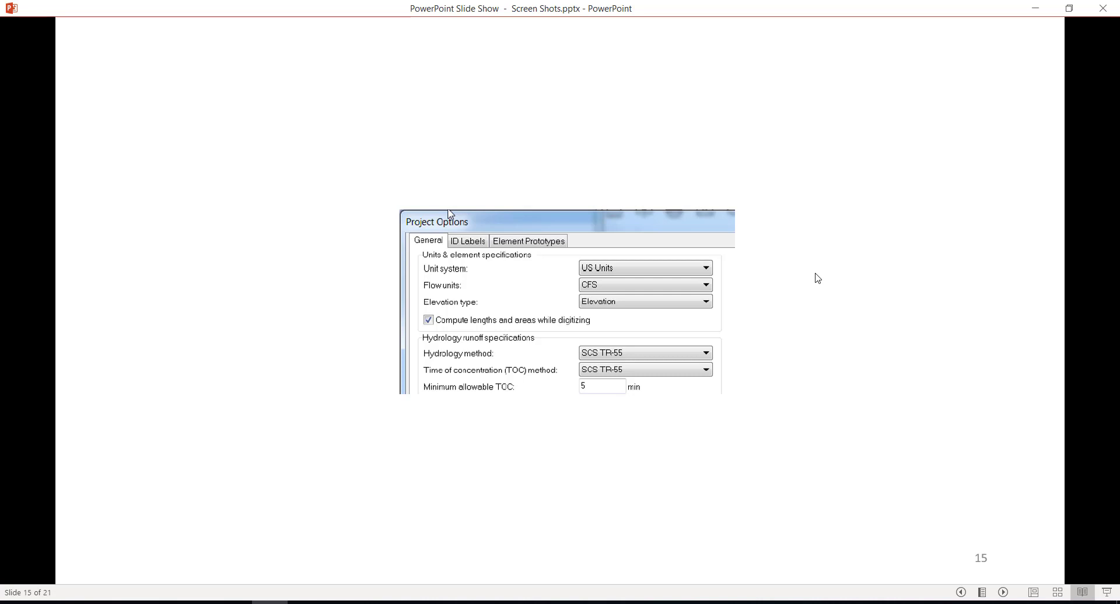
click(817, 278)
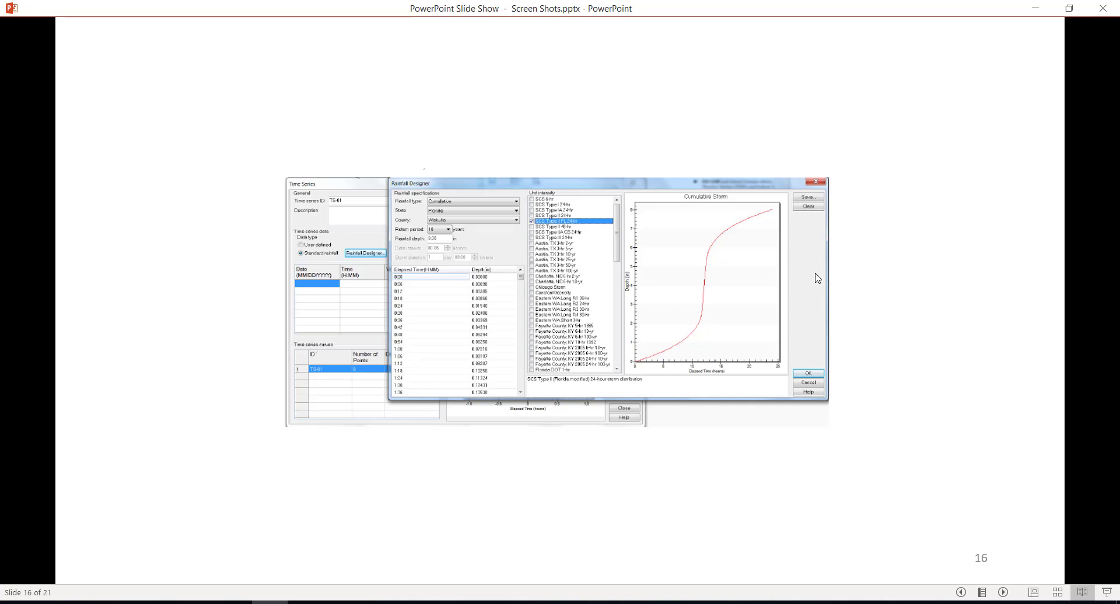
Step: Advance to slide 17 and bring up the IDF Curve folder of FL IDF Zone files
click(817, 278)
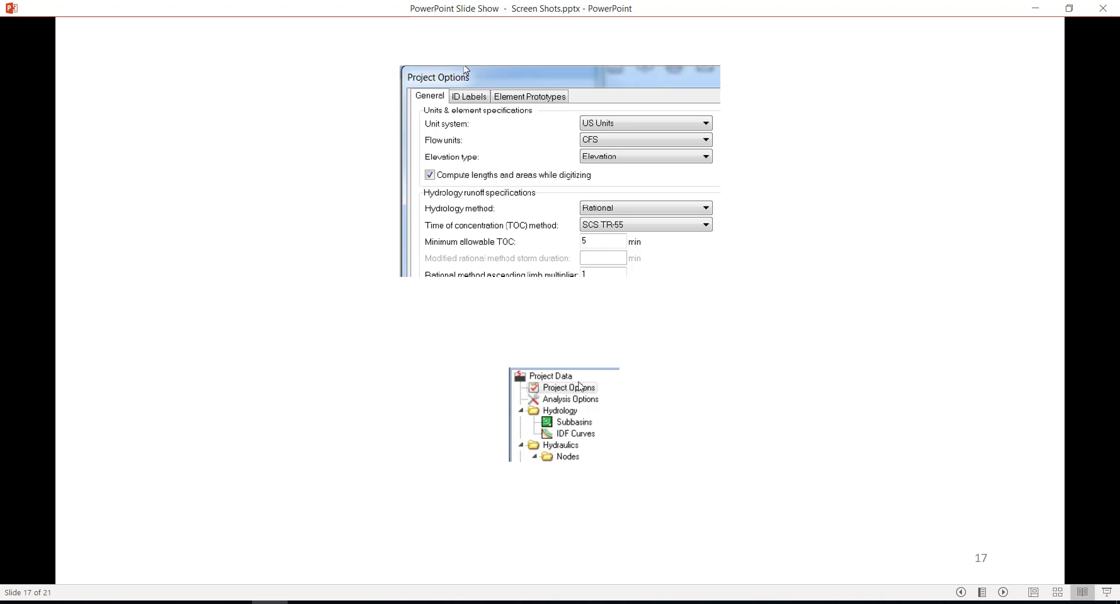
key(alt+Tab)
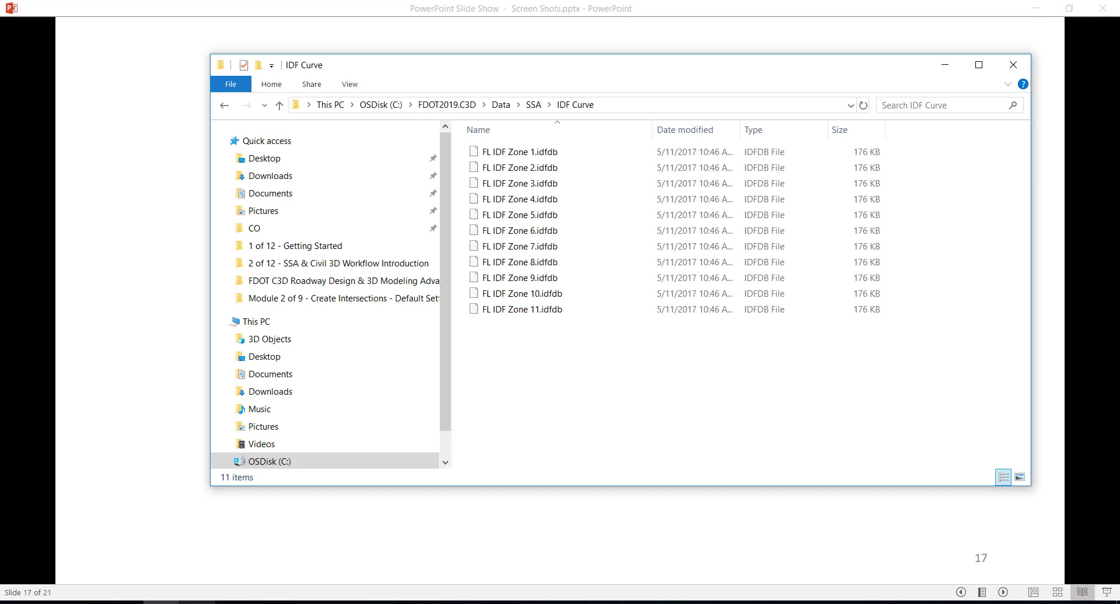
Step: Go to the desktop and launch Storm and Sanitary Analysis 2019 from its shortcut
key(super+d)
mouse_move(197, 602)
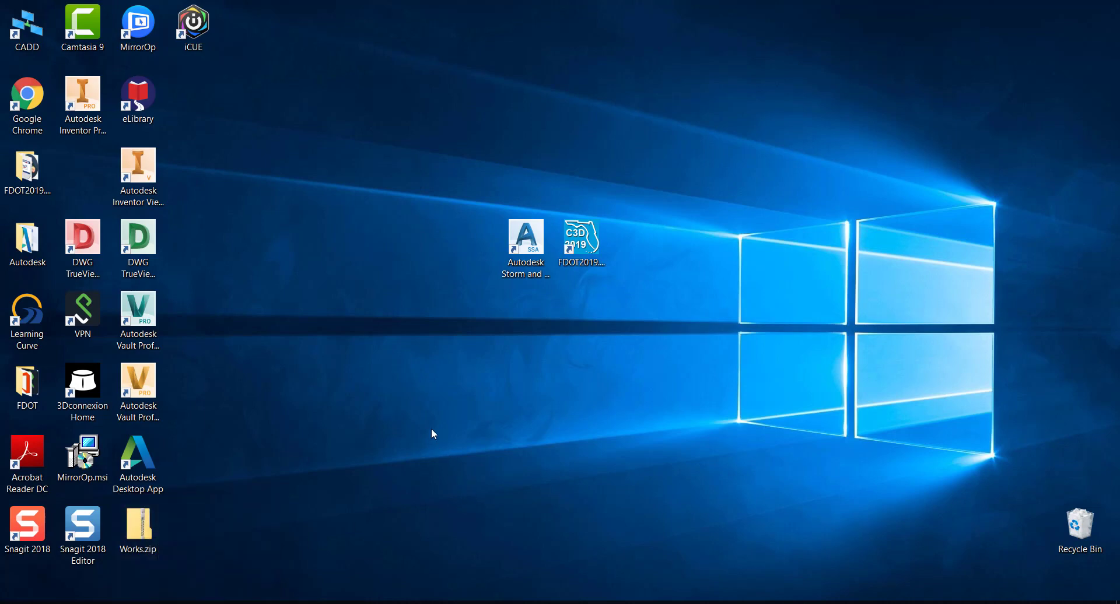
double_click(528, 241)
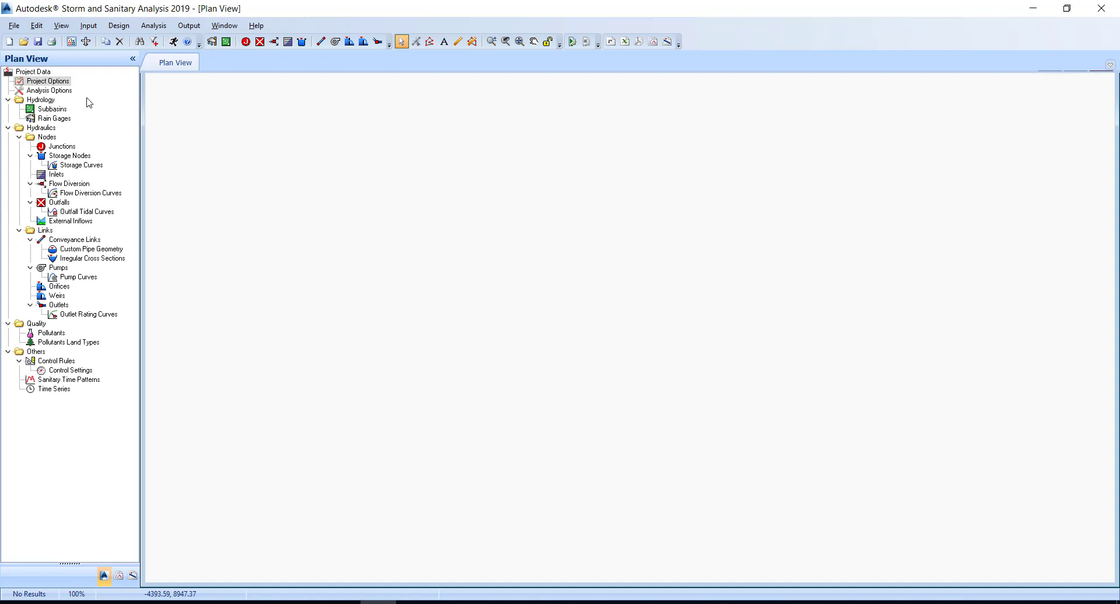
Step: In Project Options, set hydrology to Rational and time of concentration to SCS TR-55
double_click(63, 83)
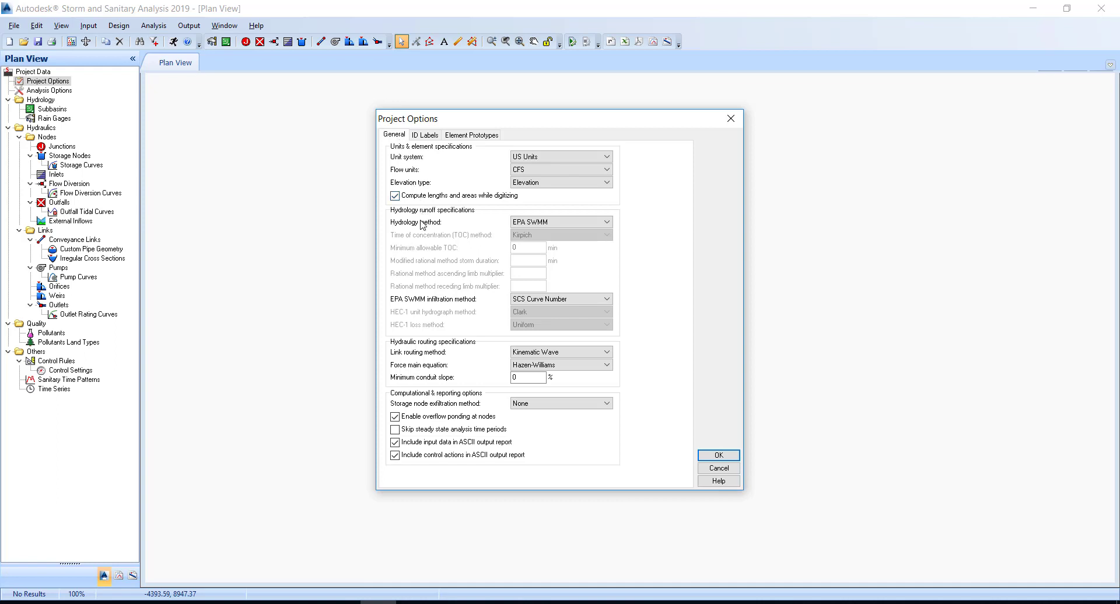
click(537, 226)
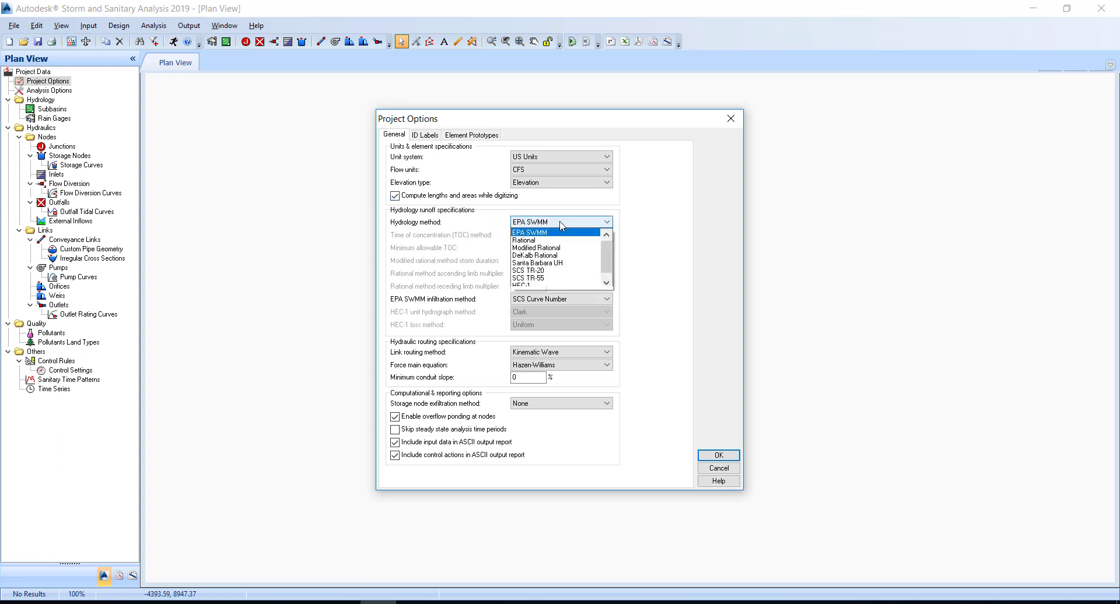
click(537, 245)
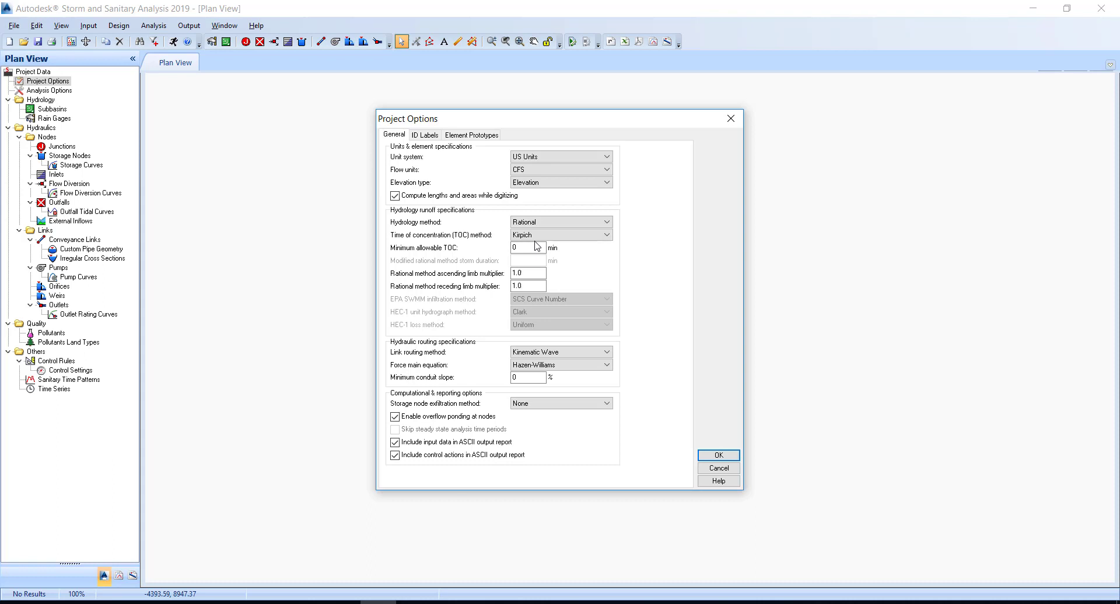
click(546, 237)
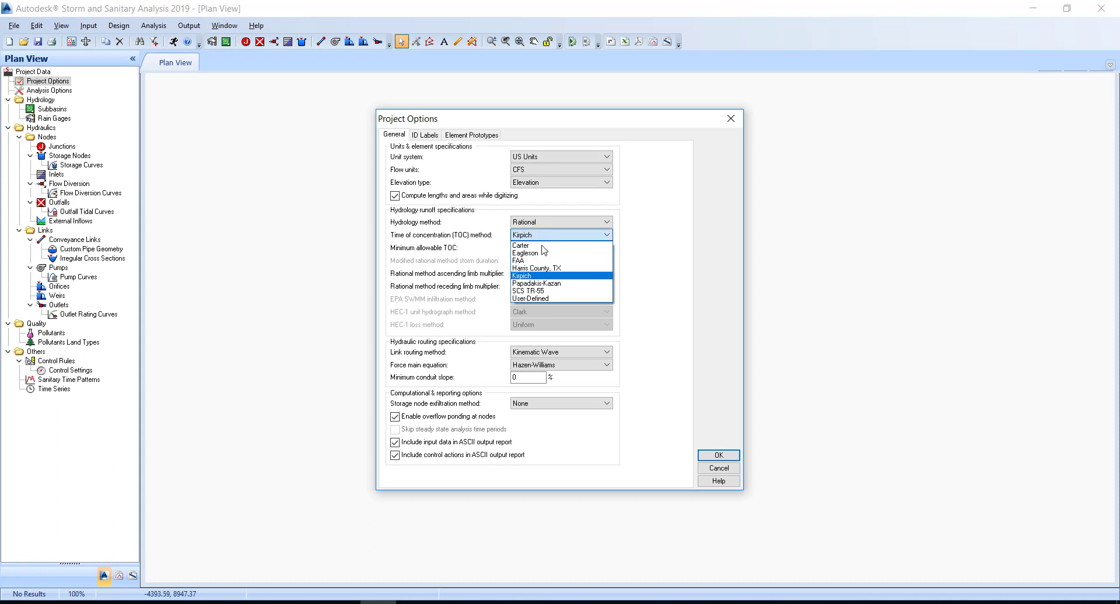
click(544, 291)
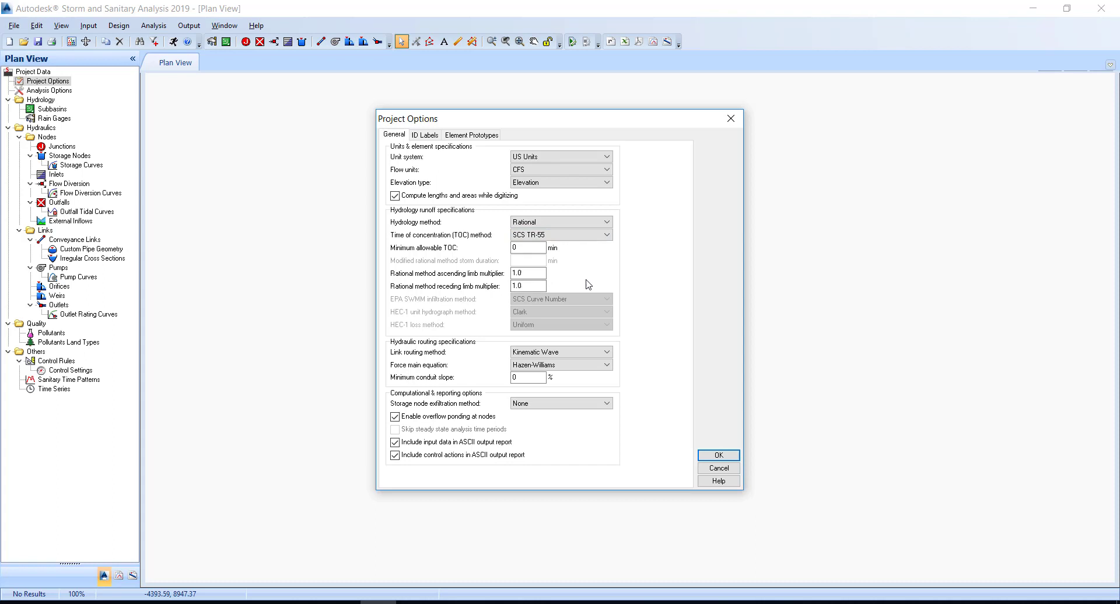
Step: Set the minimum allowable TOC to 10, keep Kinematic Wave routing, and apply the options
double_click(524, 249)
text(0)
key(BackSpace)
click(559, 353)
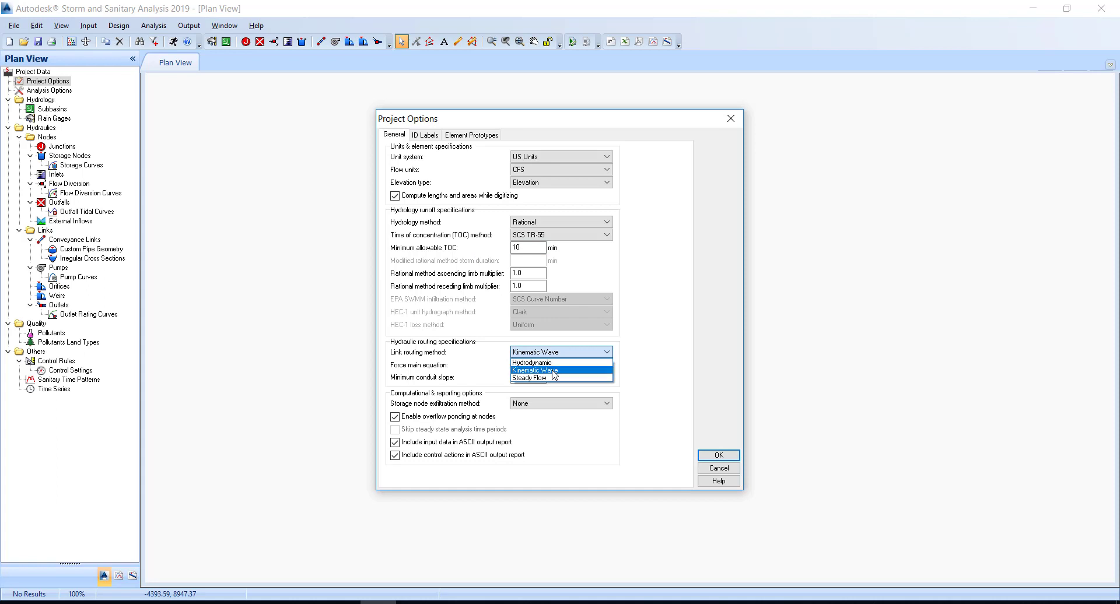
click(553, 370)
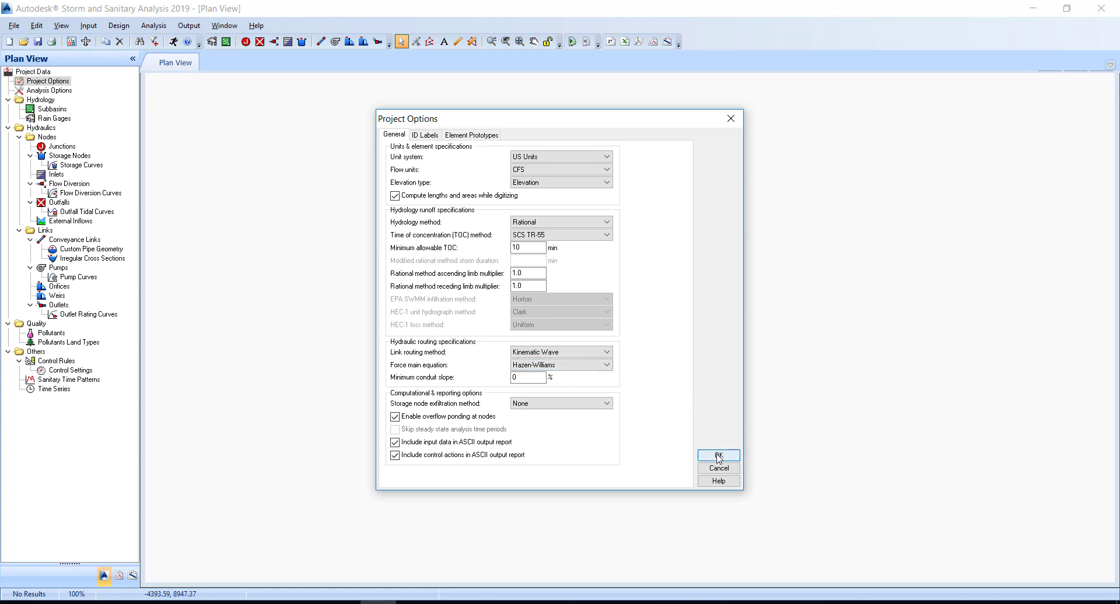
click(718, 455)
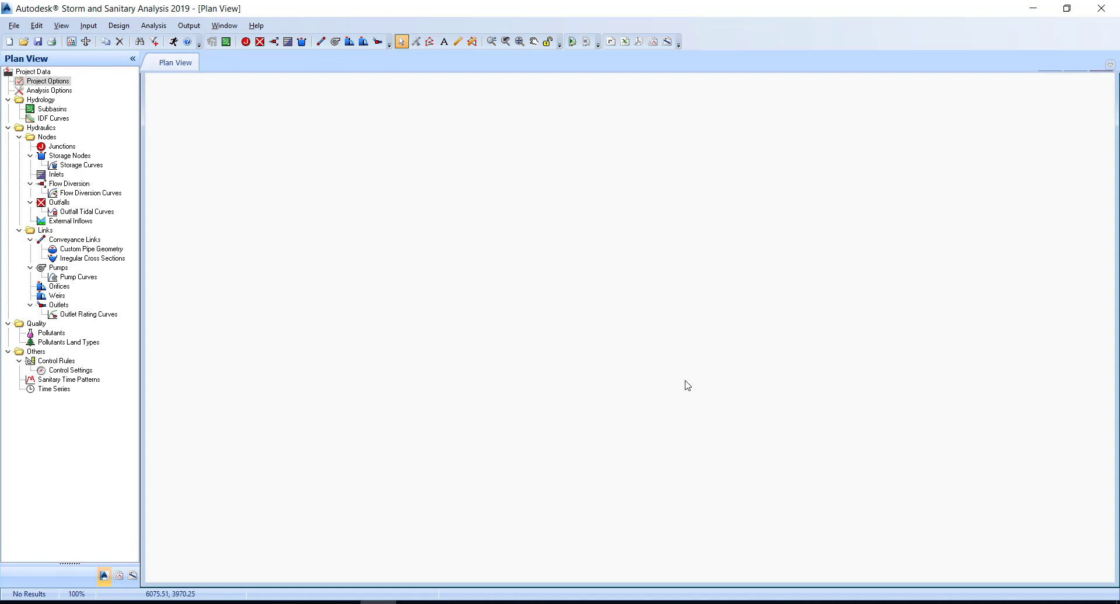
Step: In Analysis Options, move the end date to 01/26/2019 for a 1-day duration
click(65, 93)
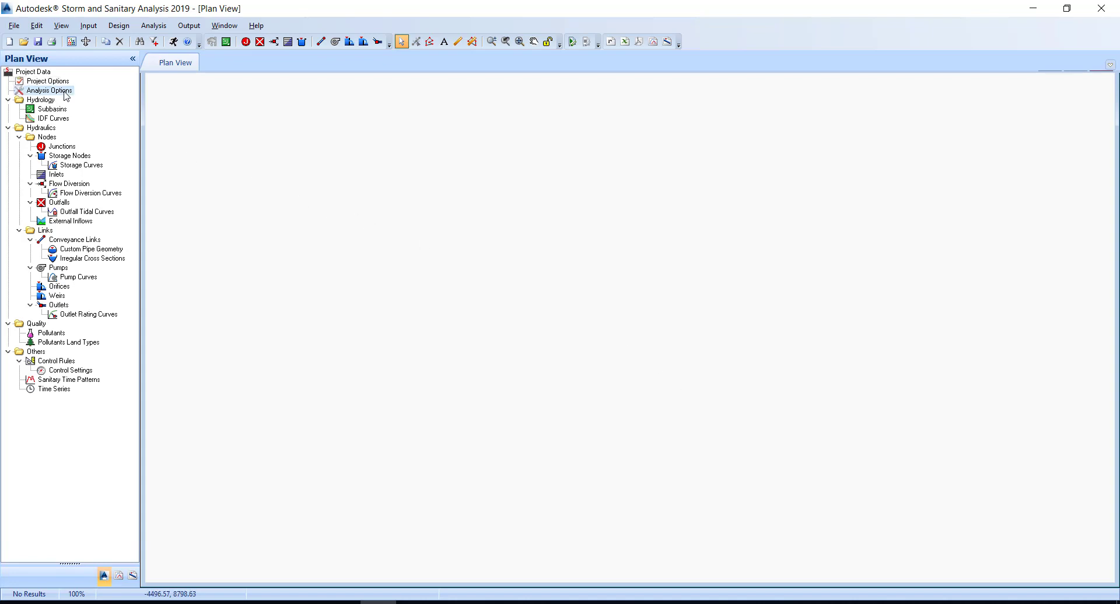
double_click(66, 95)
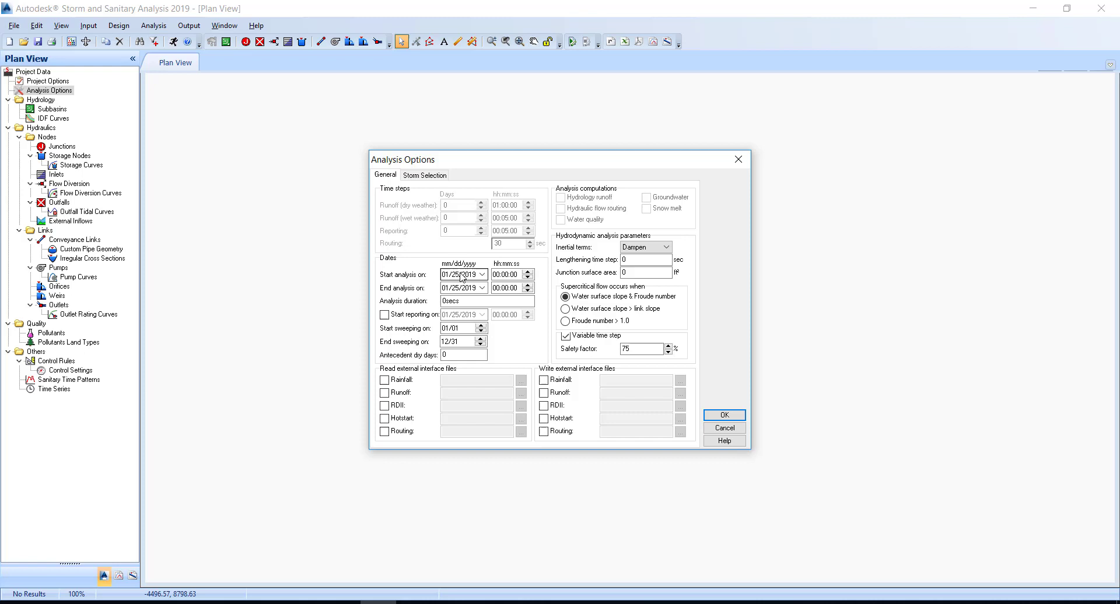
click(461, 275)
click(456, 288)
key(Up)
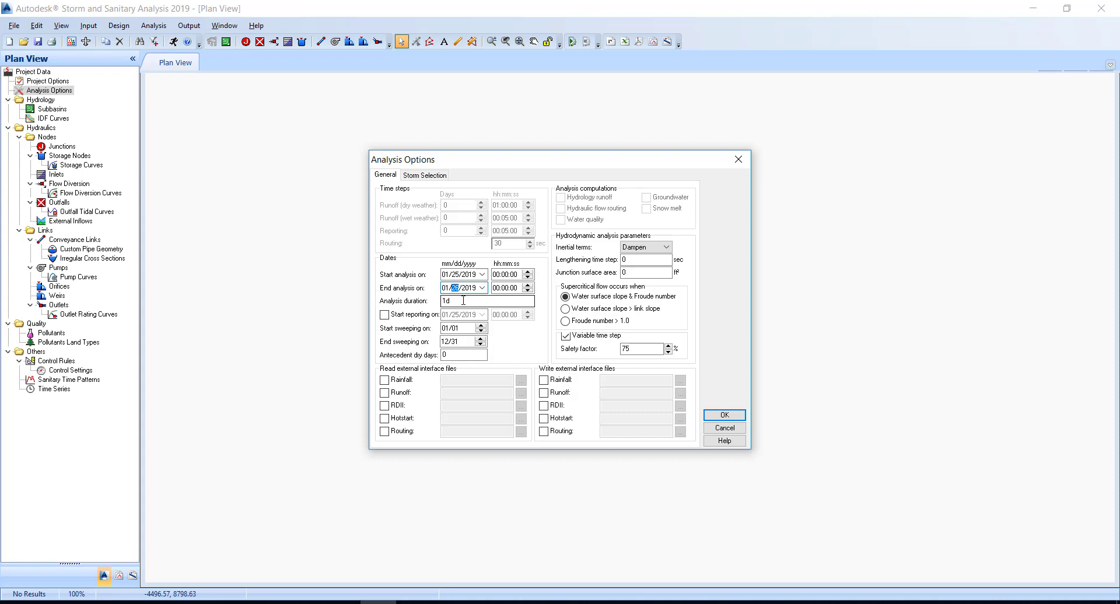
click(458, 302)
Step: Choose a single 3-year return period storm and apply the analysis options
click(427, 175)
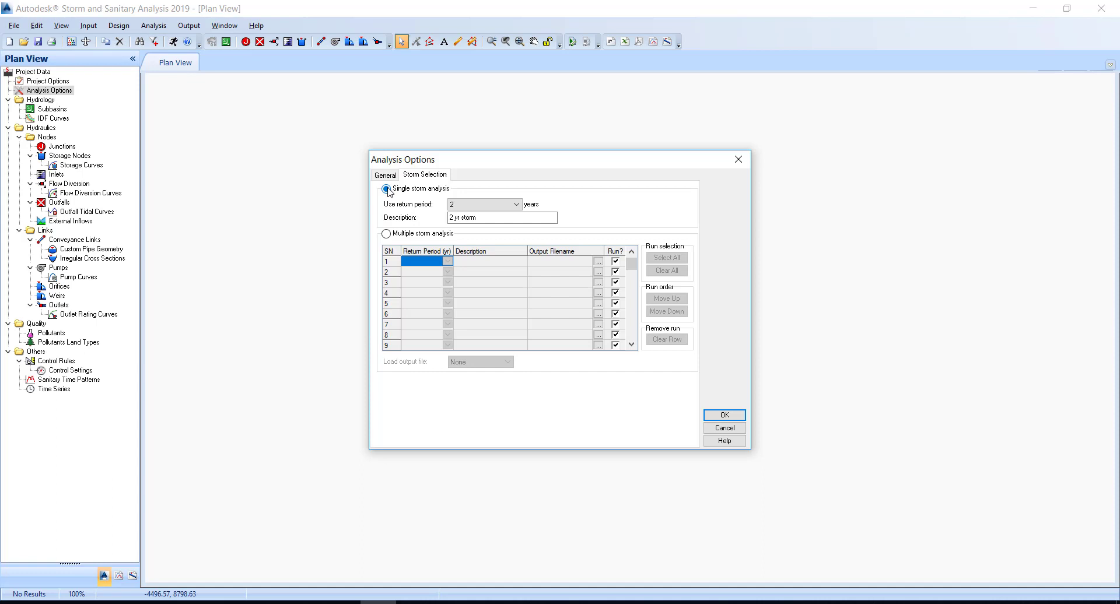
click(469, 206)
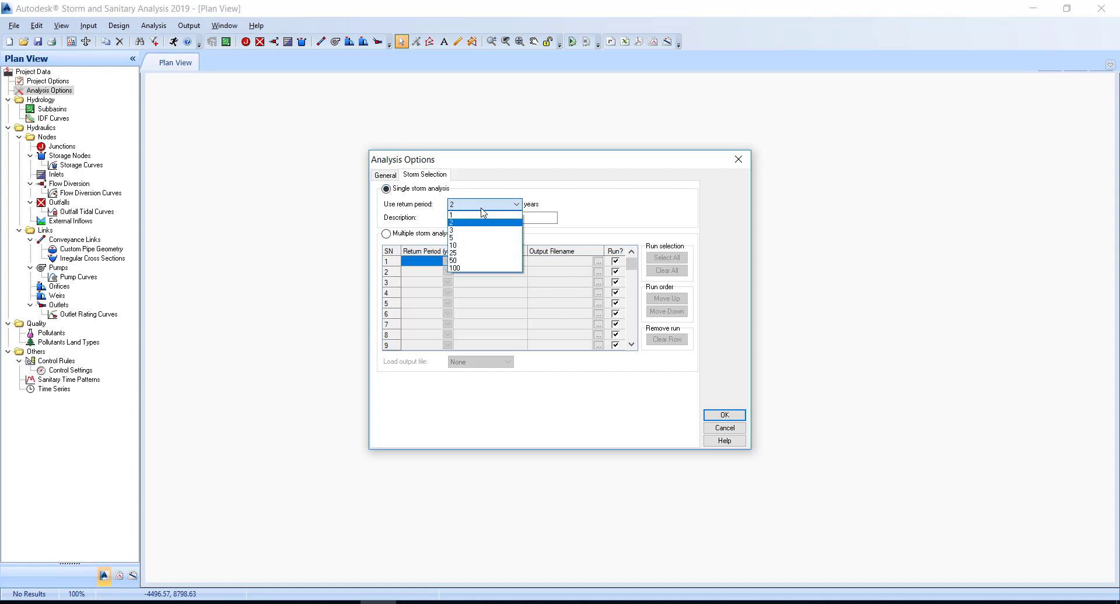
click(469, 230)
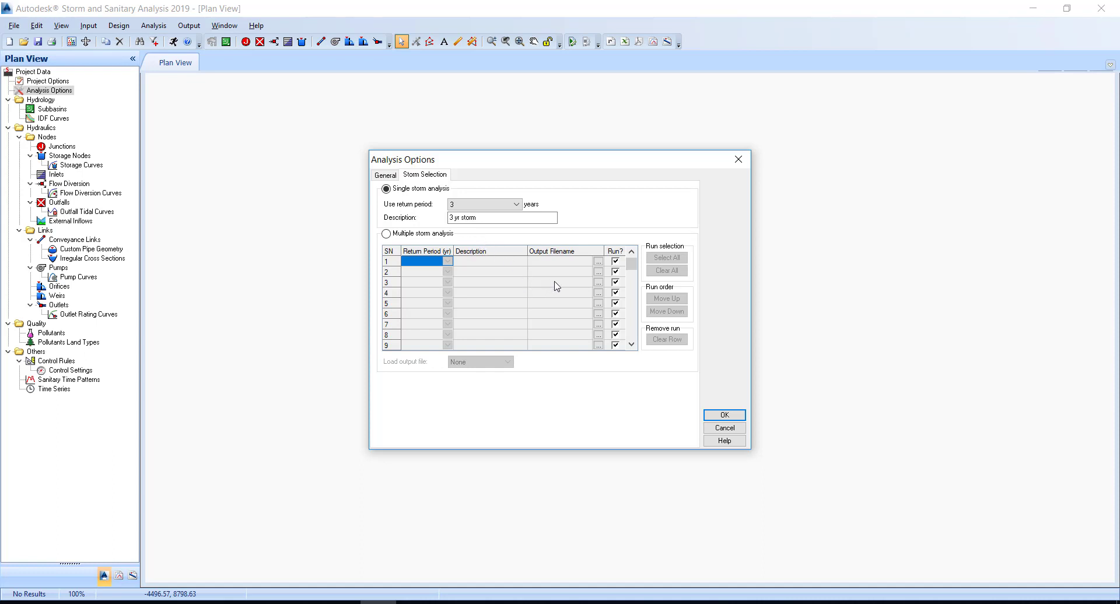
click(723, 416)
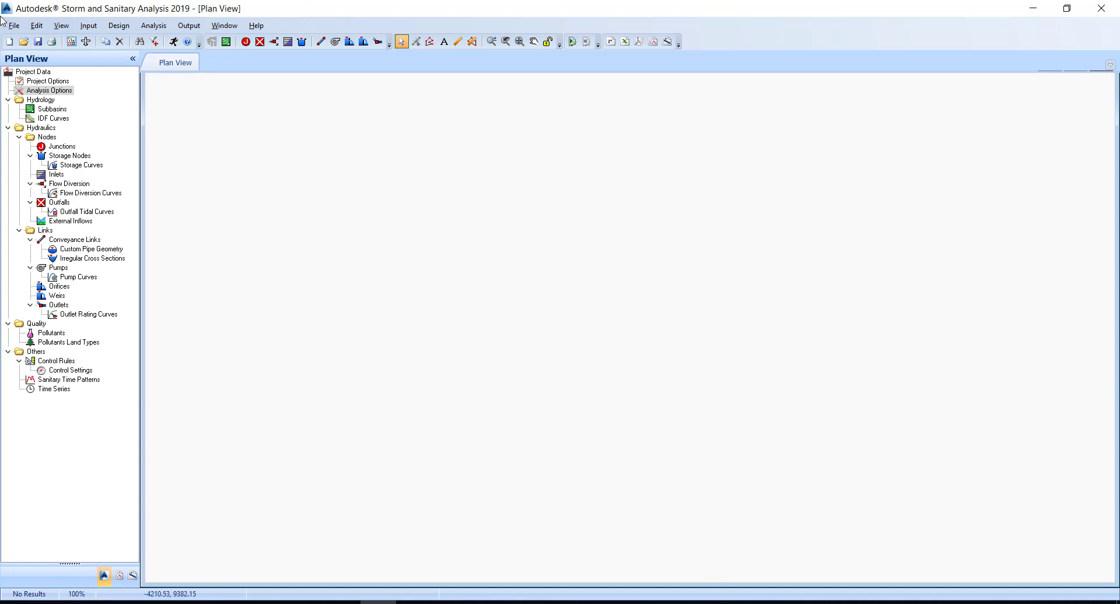
Step: Cancel the plain Save and open Save As in Documents with Project Files (*.SPF)
click(15, 27)
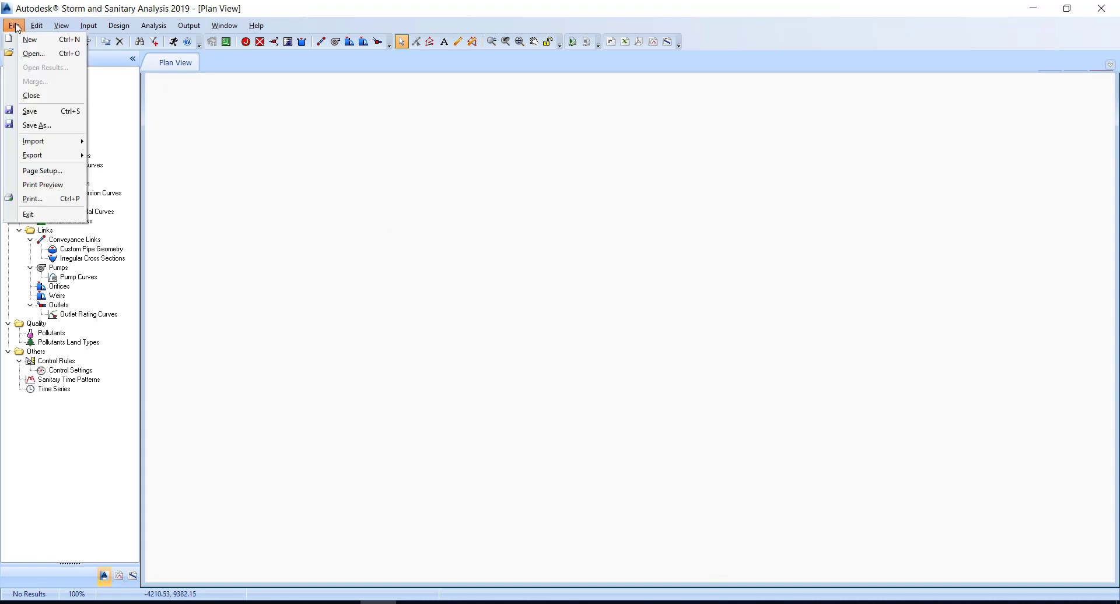
click(50, 115)
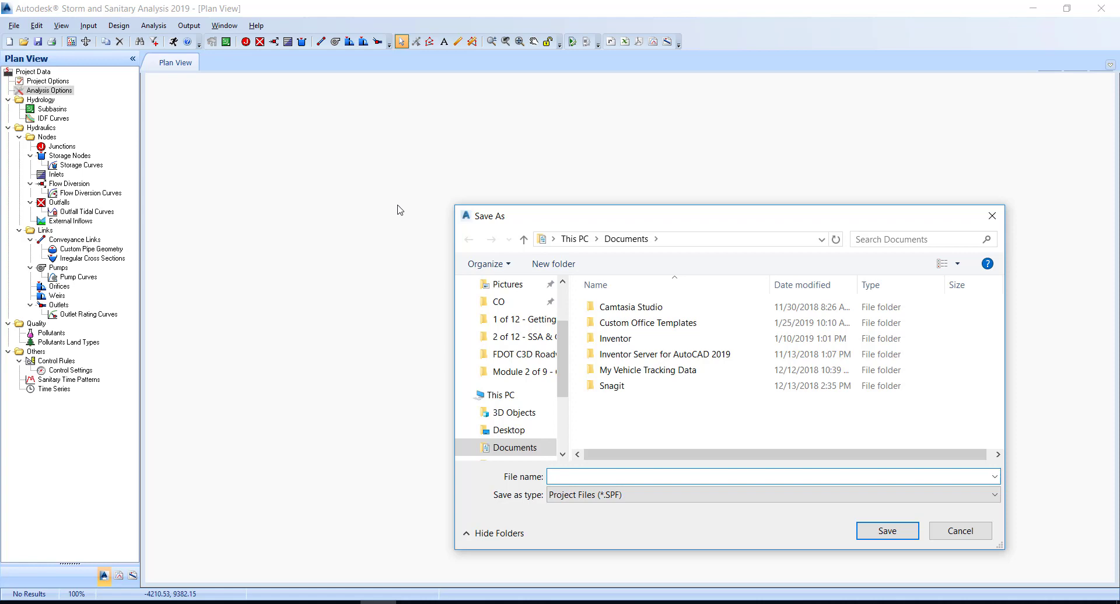
click(956, 530)
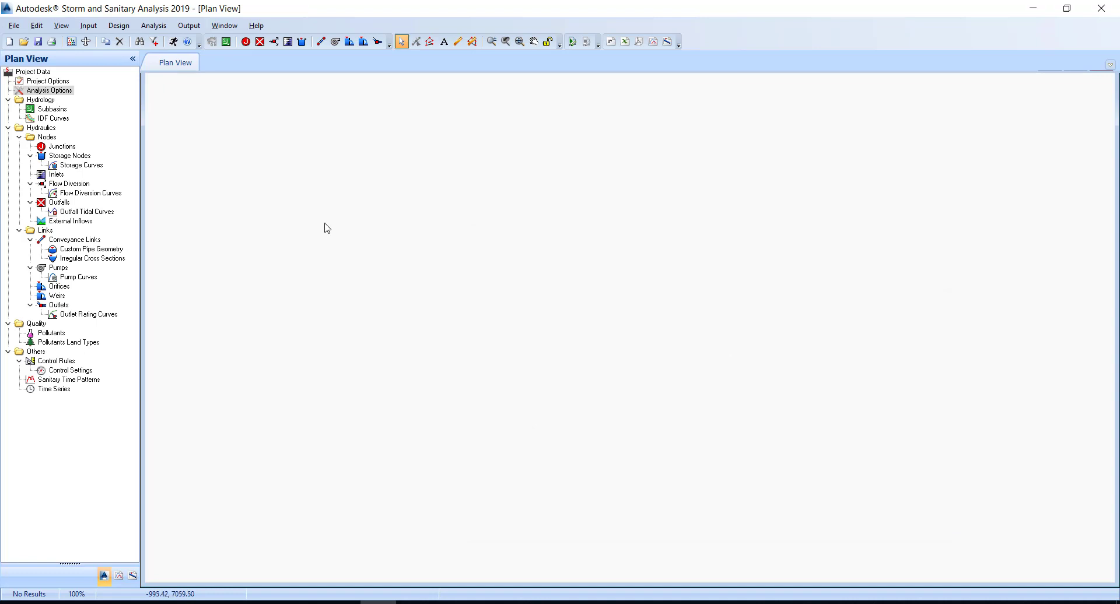
click(15, 27)
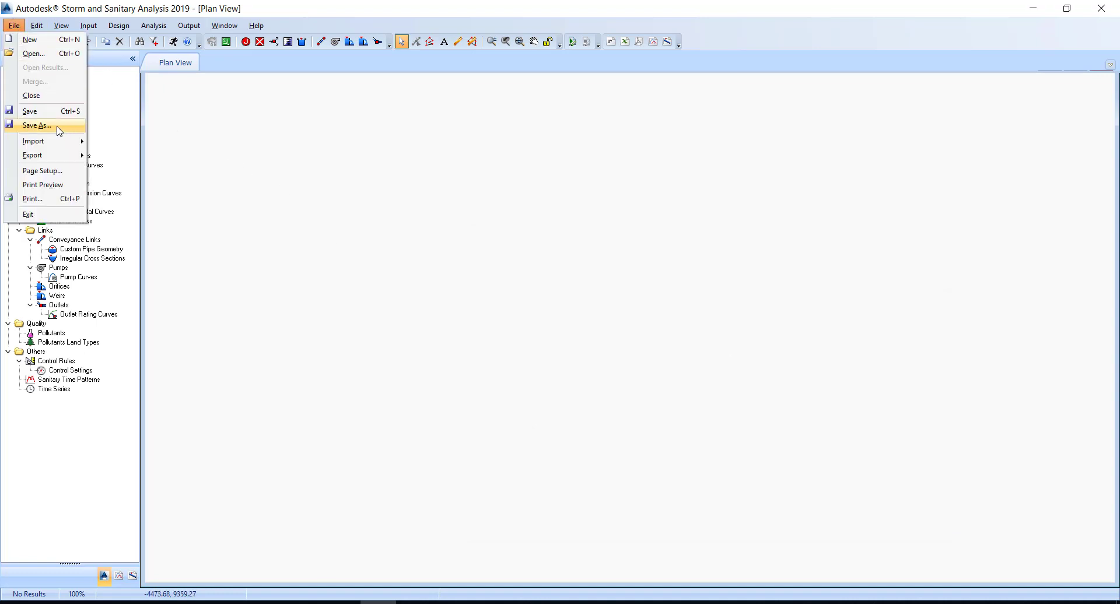
click(59, 131)
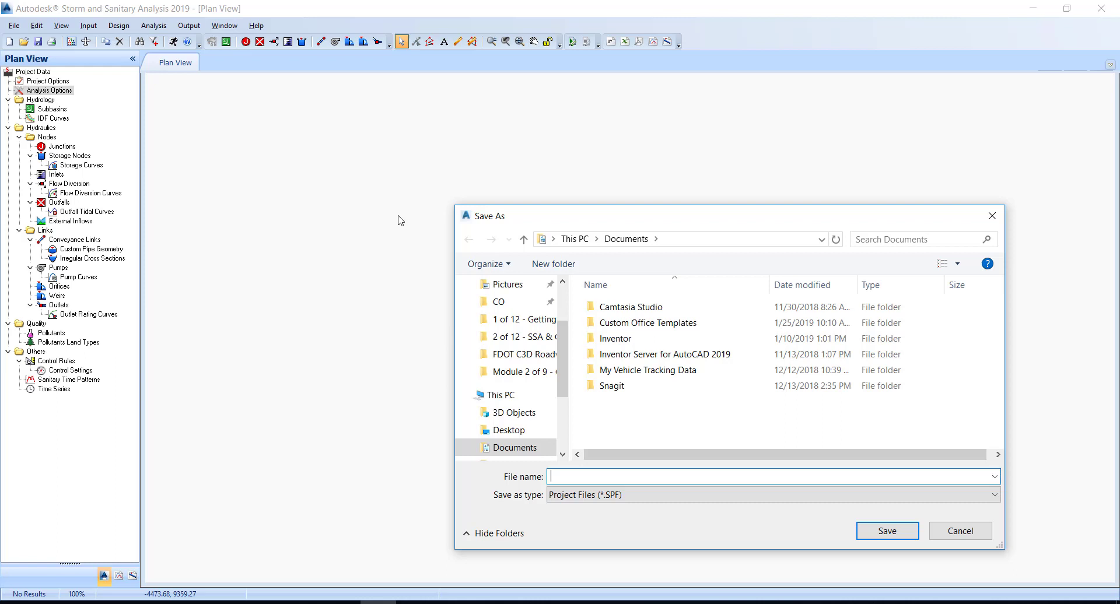
Step: Navigate from OSDisk (C:) through Civil 3D Projects, the project folder and Drainage into ssa
click(709, 240)
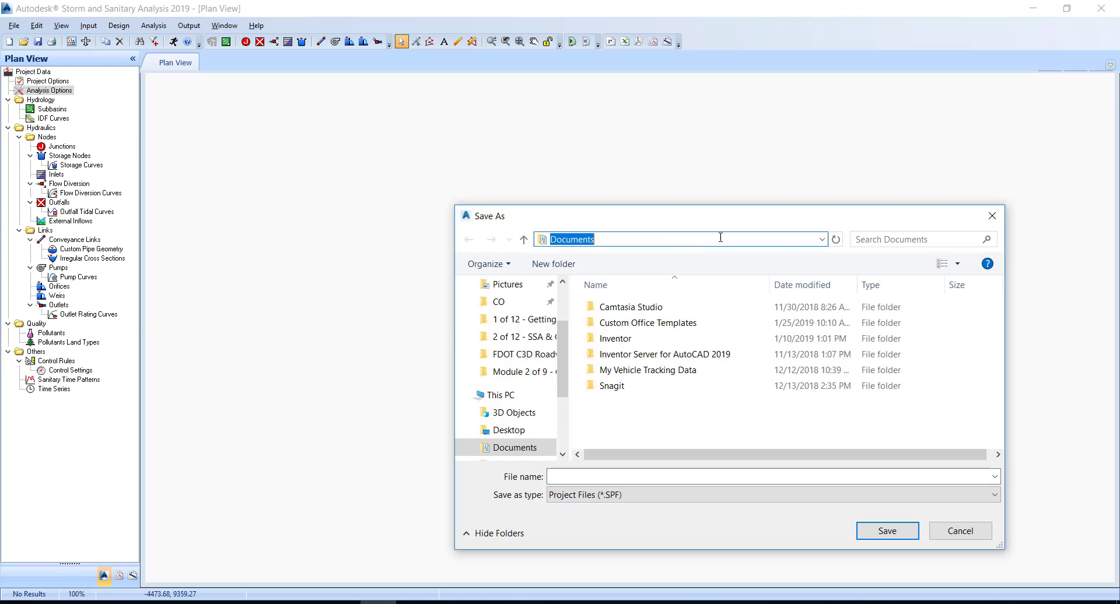
click(821, 239)
click(821, 239)
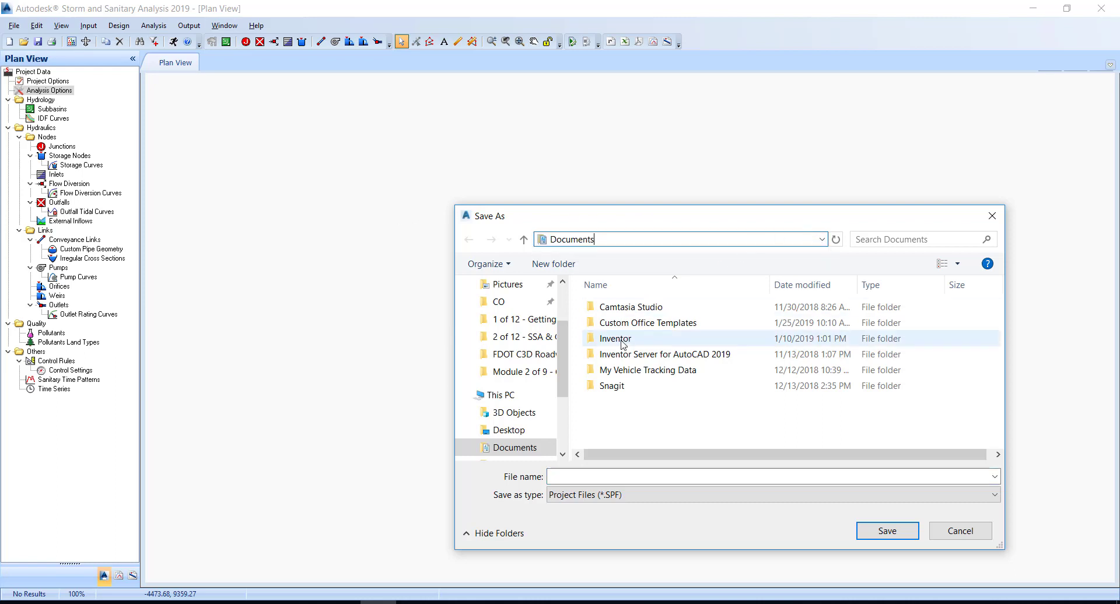
drag(563, 376, 563, 428)
click(533, 412)
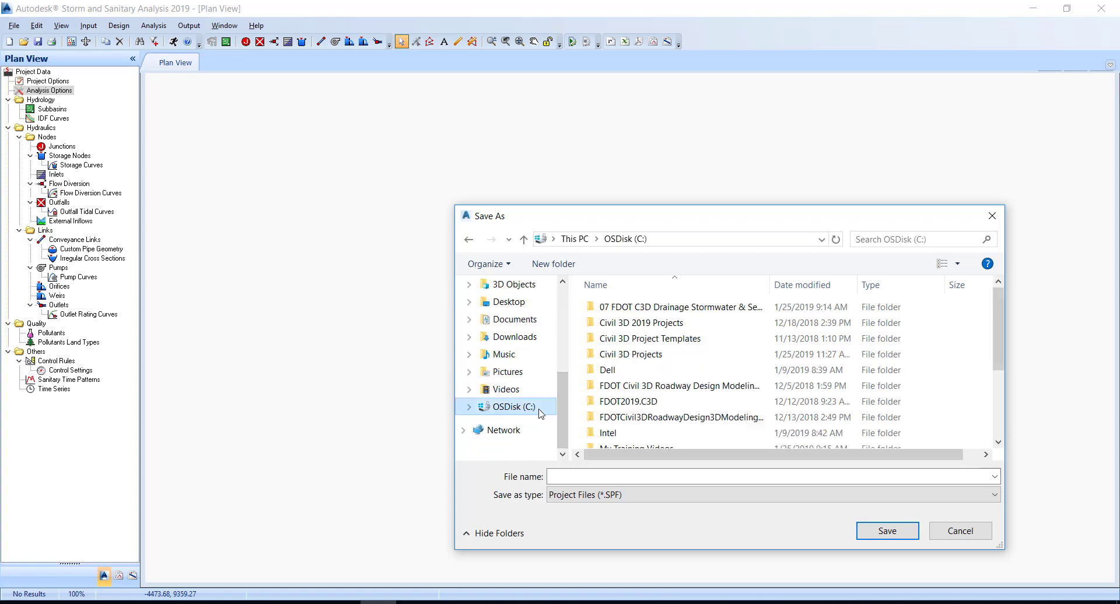
double_click(641, 353)
double_click(631, 308)
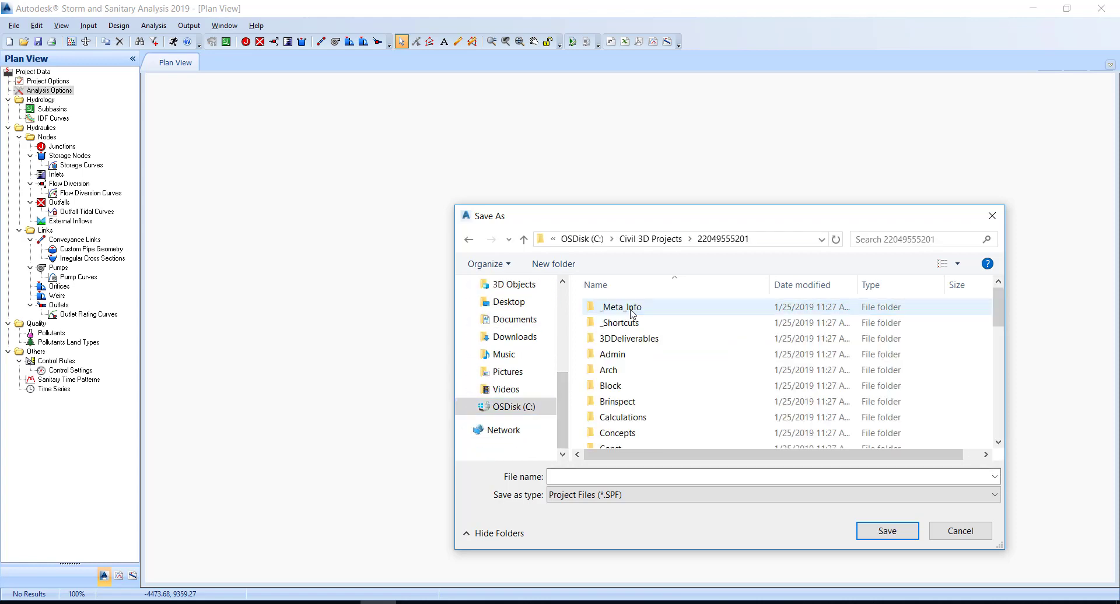
scroll(635, 335, down, 2)
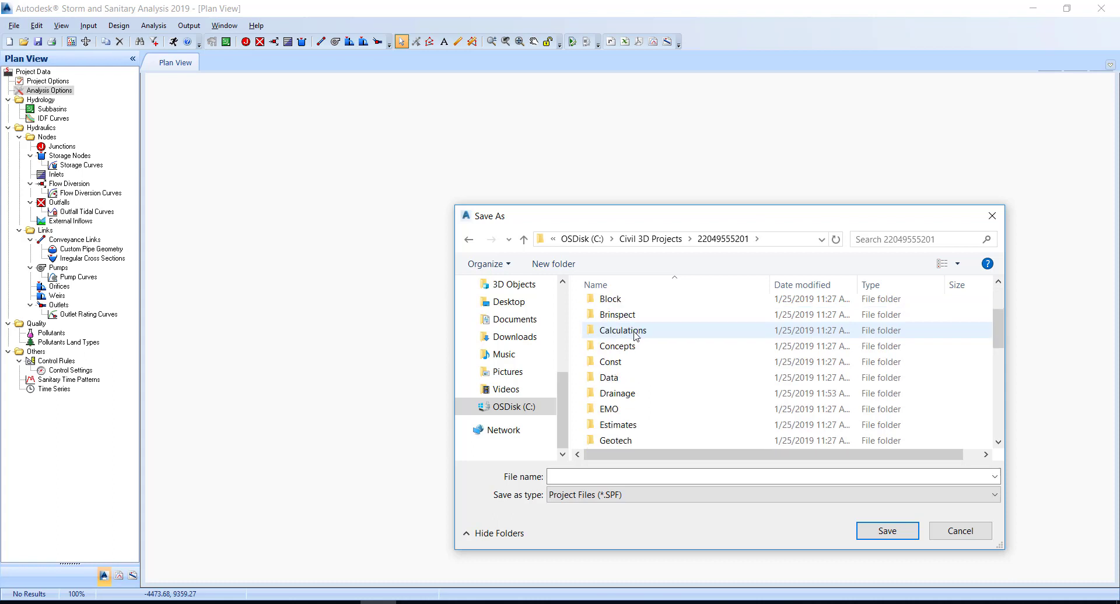
double_click(633, 395)
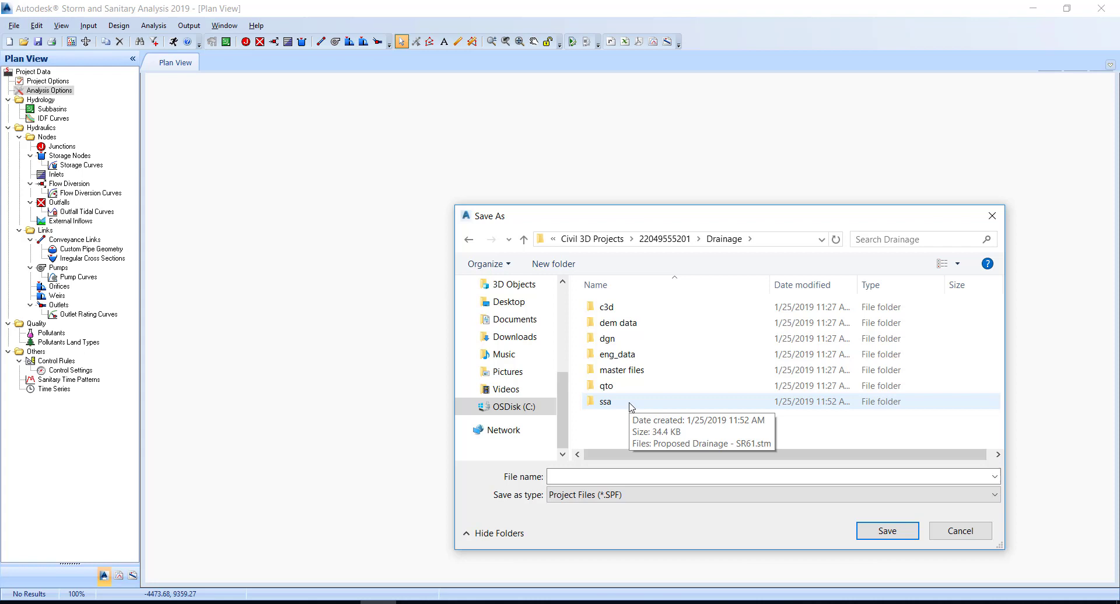
double_click(629, 406)
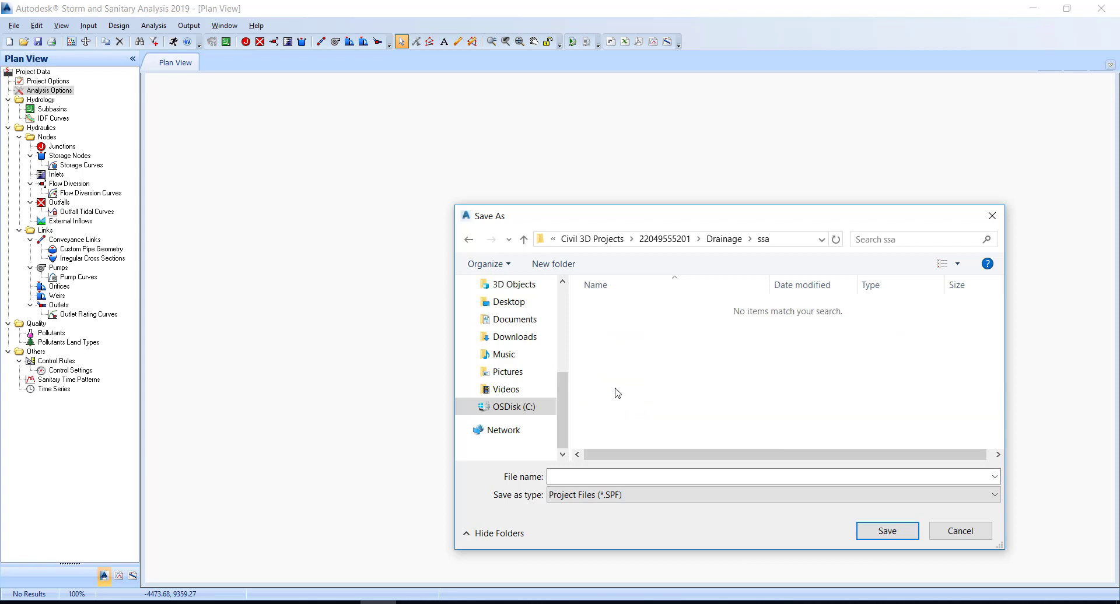
Step: Enter 'Proposed Drainage - SR61' as the file name and save it to ssa
click(578, 477)
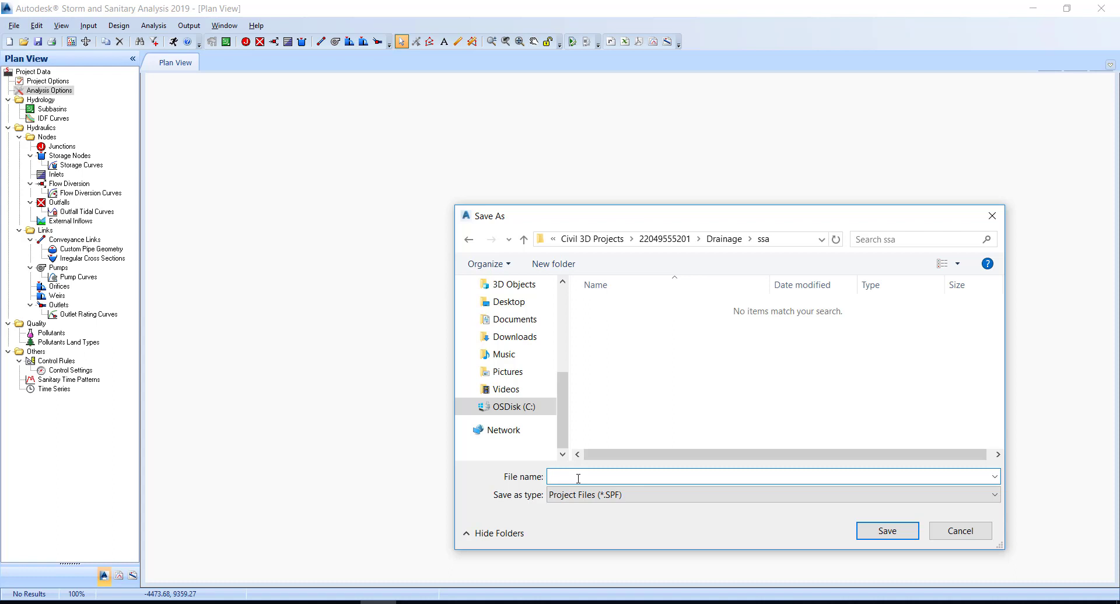
text(Pr)
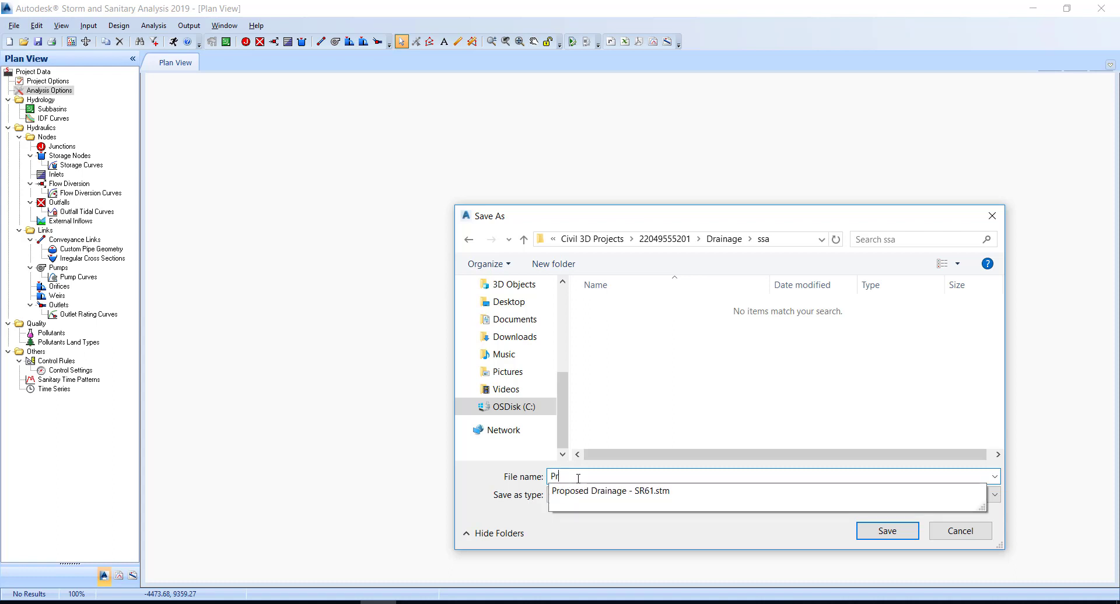
text(oposed Drainage)
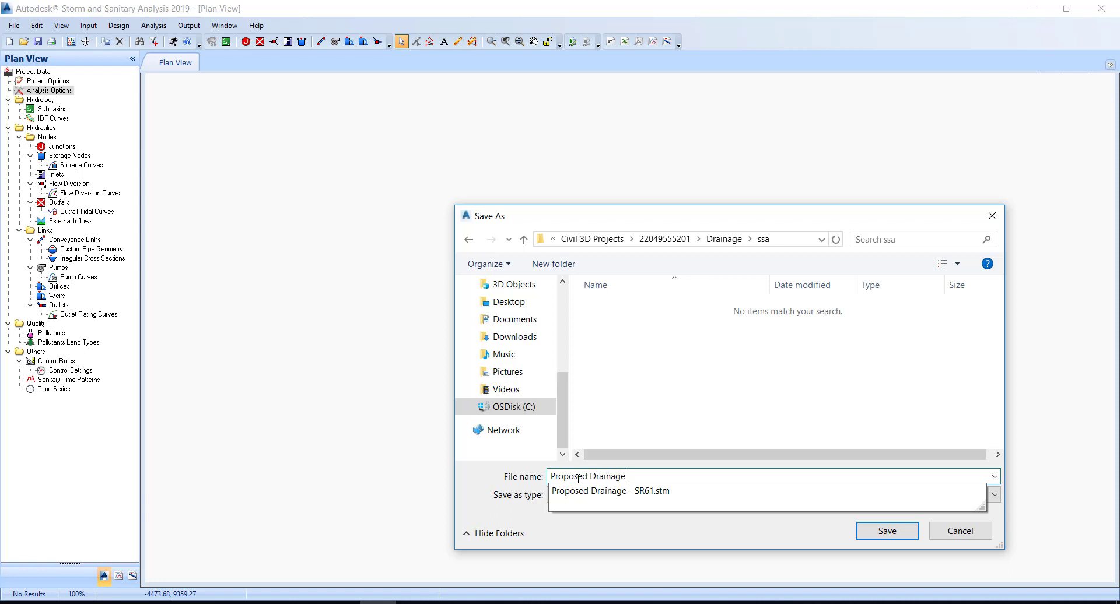
text( - SR61)
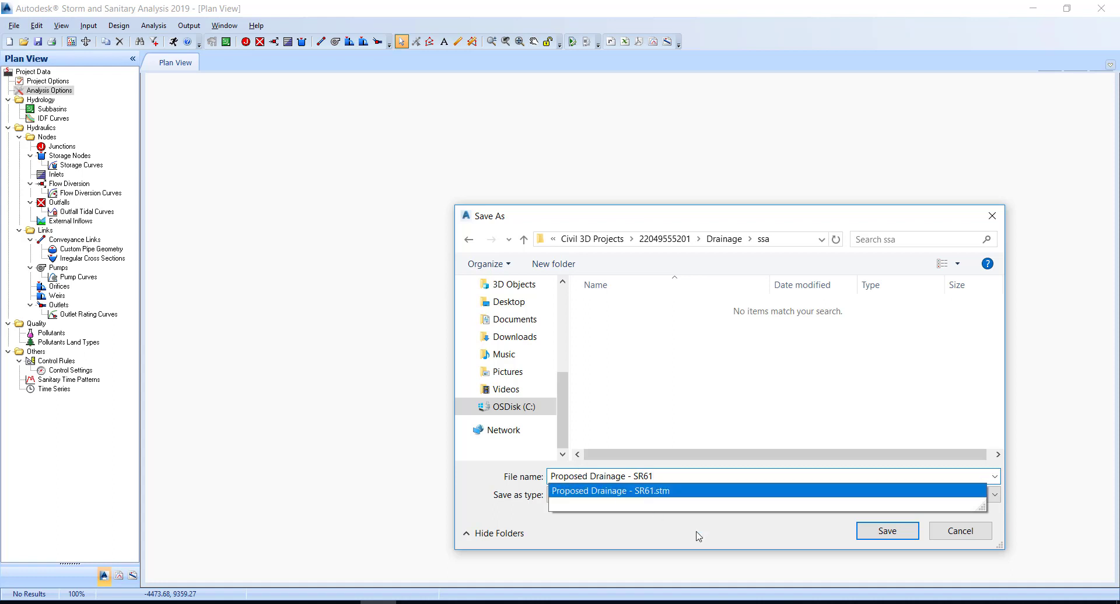
click(883, 531)
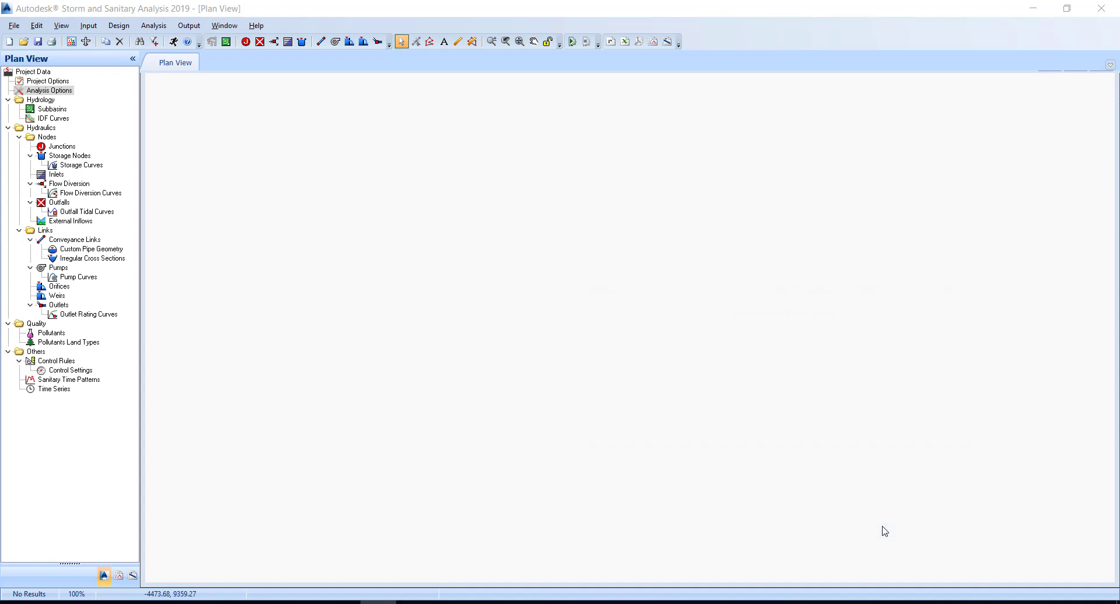
click(14, 25)
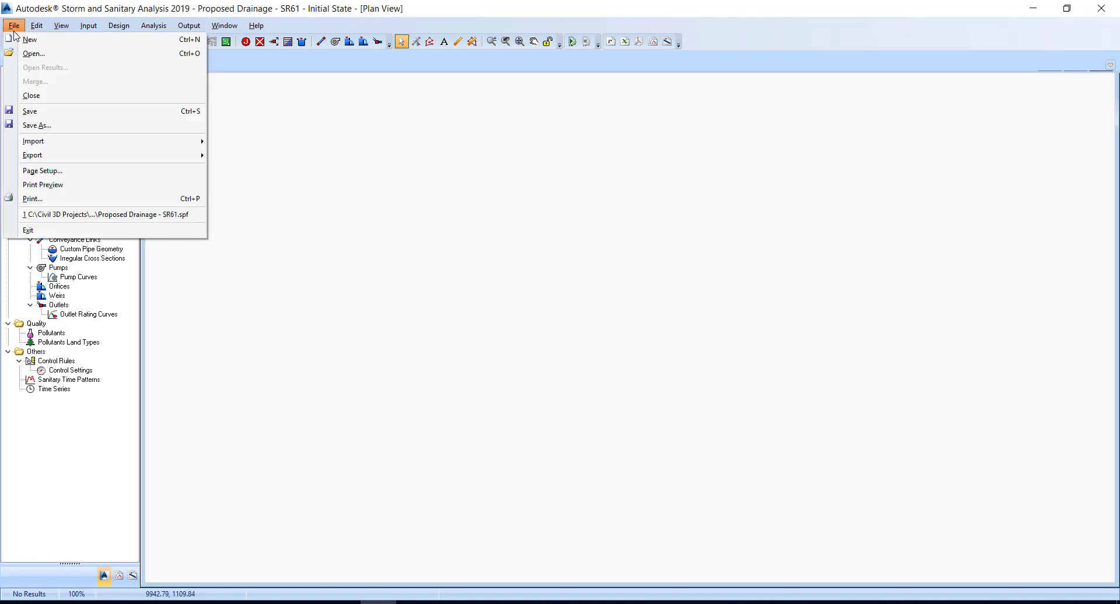